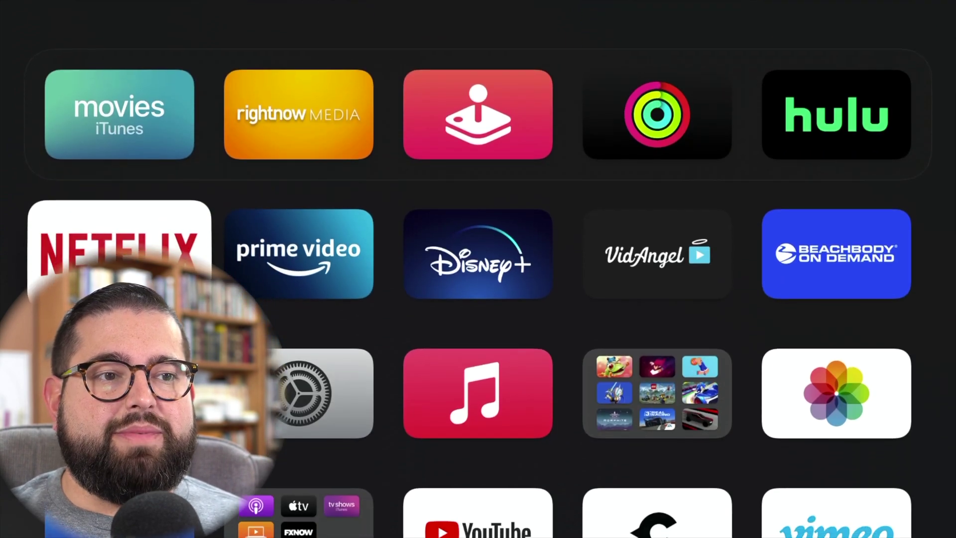
key("Down")
Go to Settings > General > Restrictions and select the Off row to reach Set a Passcode.
key("Return")
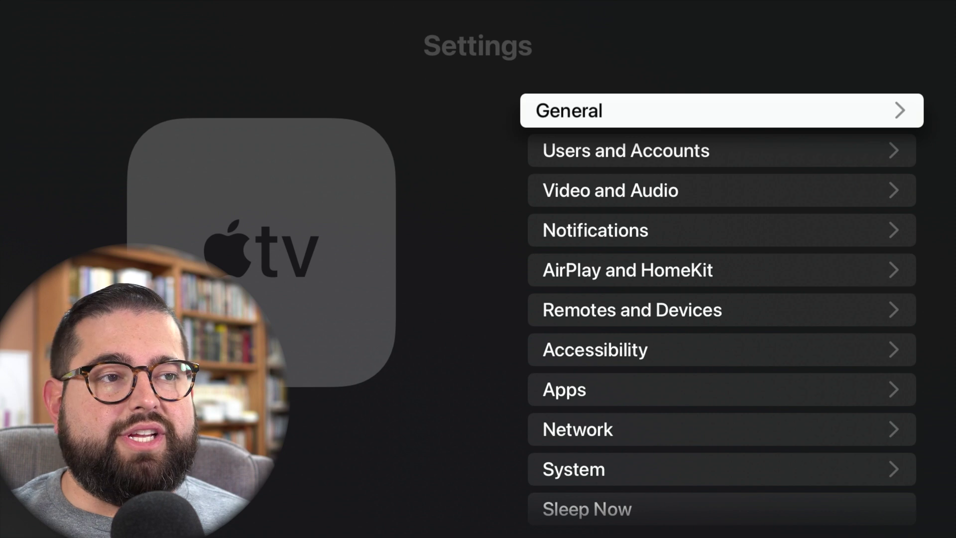
key("Return")
key("Down")
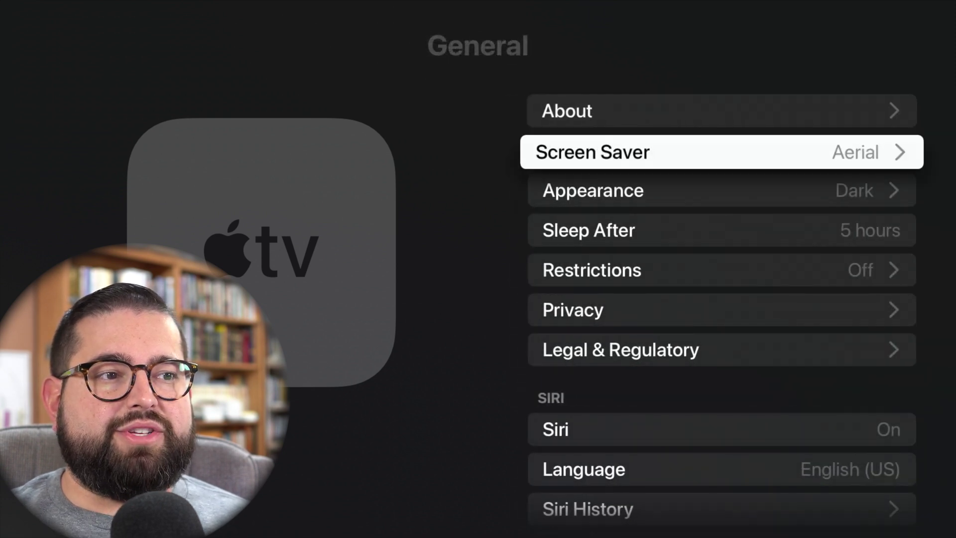
key("Down")
key("Down")
key("Down")
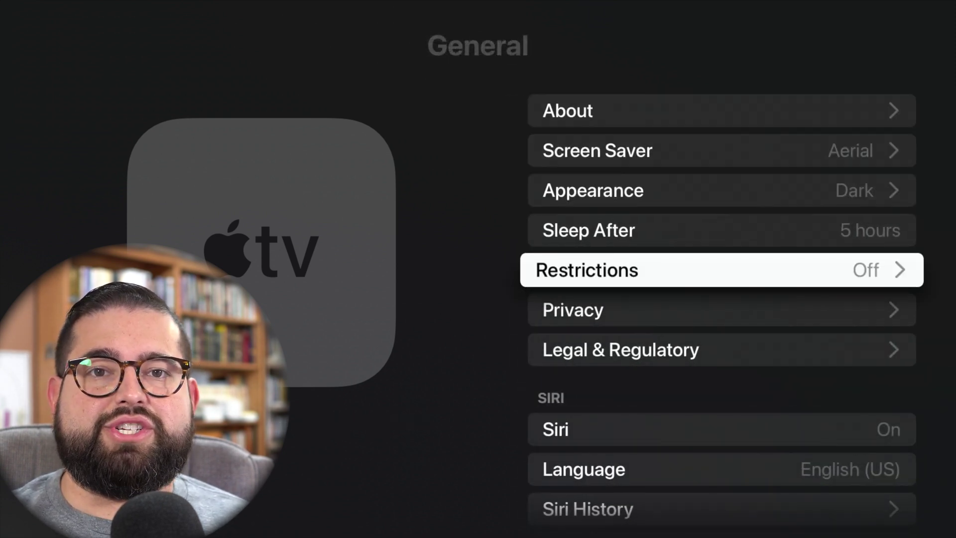
key("Return")
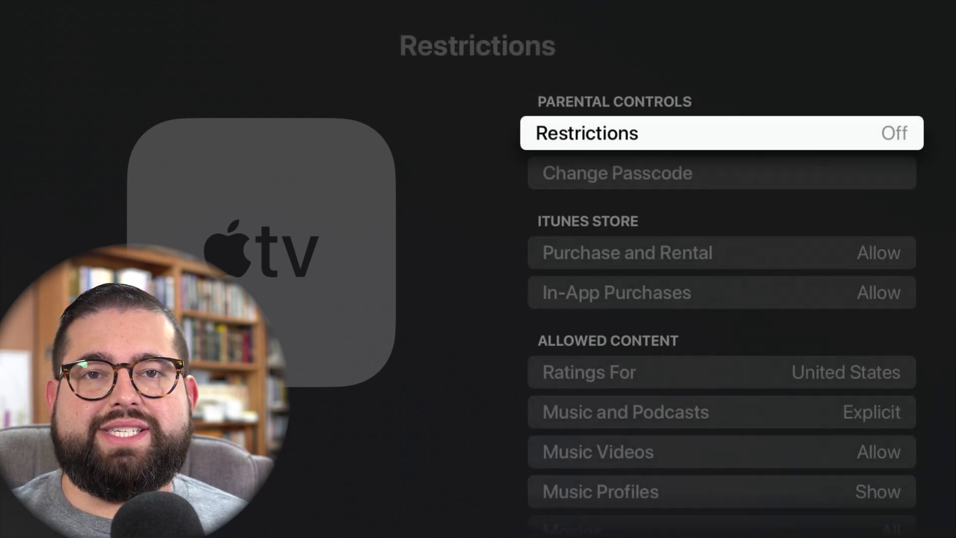
key("Return")
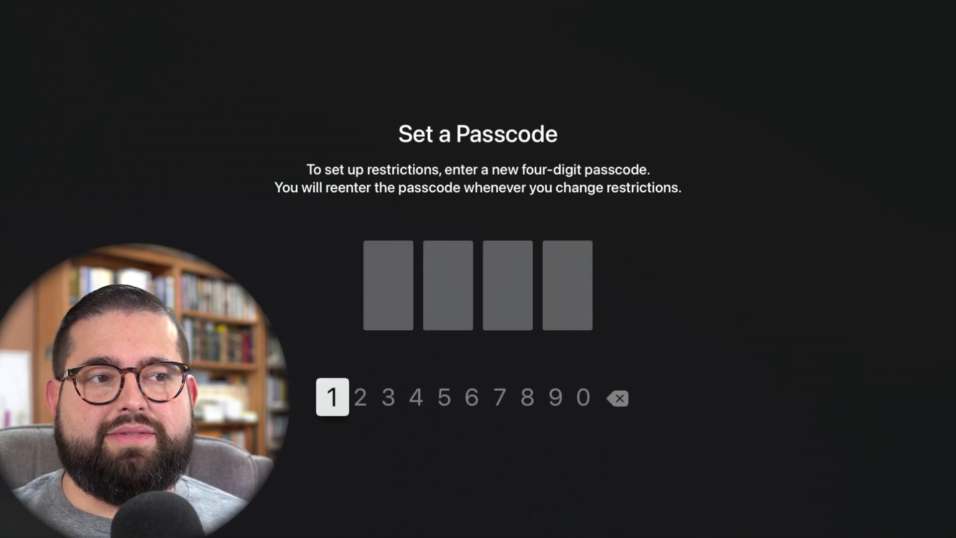
Enter and confirm a new four-digit passcode so Restrictions show On.
left_click(416, 397)
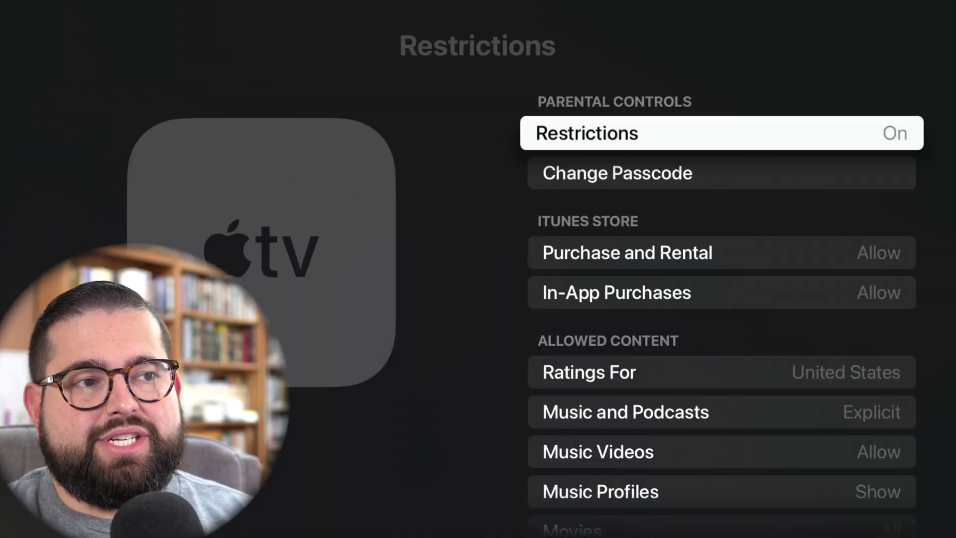
Set Purchase and Rental to Restrict and In-App Purchases to Block.
key("Down")
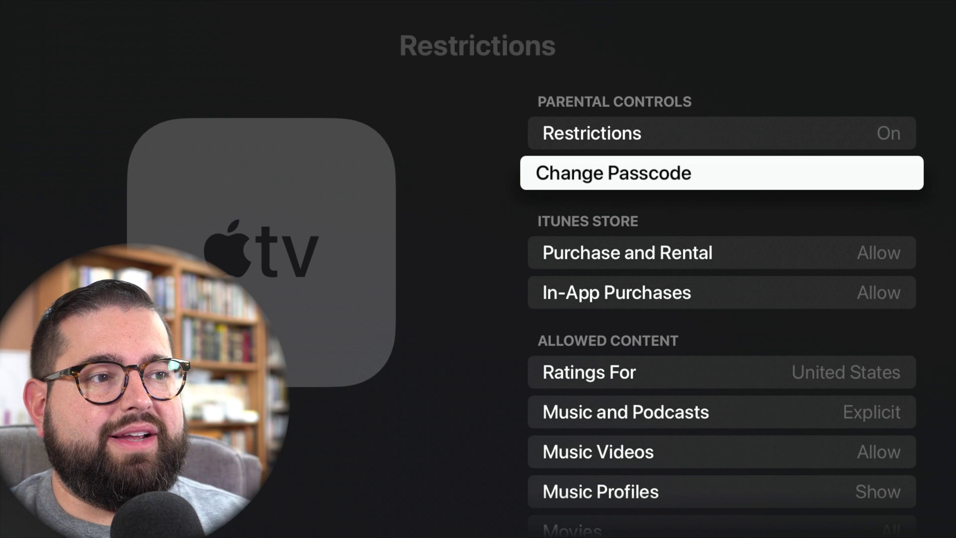
key("Down")
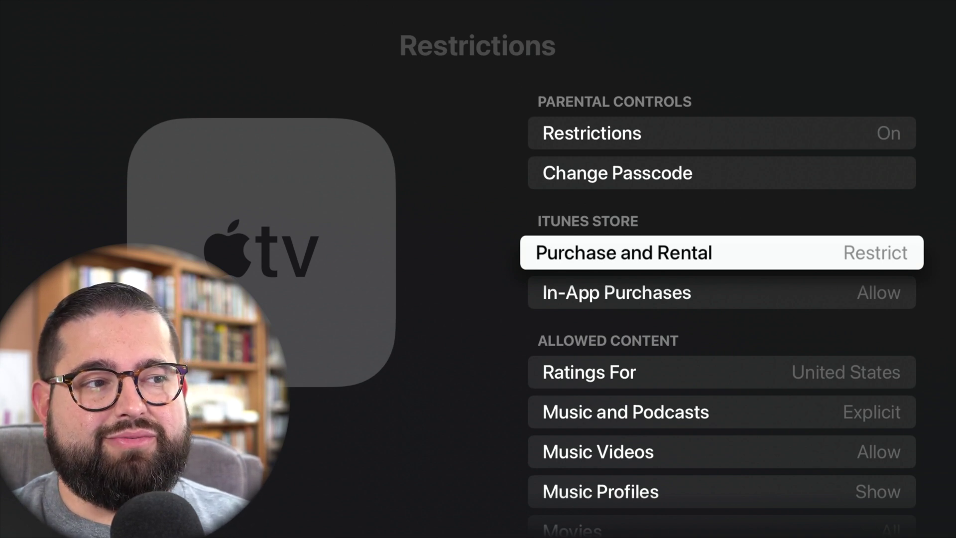
key("Down")
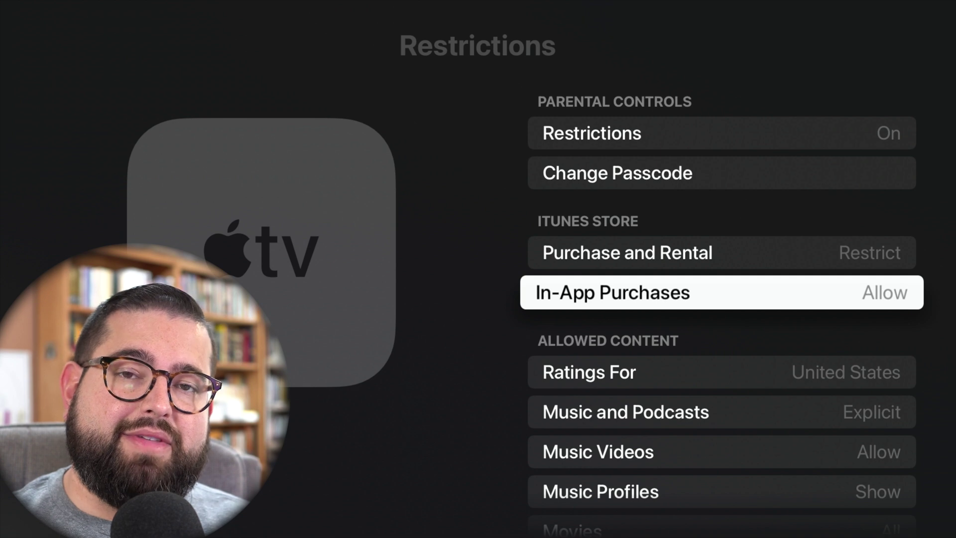
key("Return")
key("Return")
key("Return")
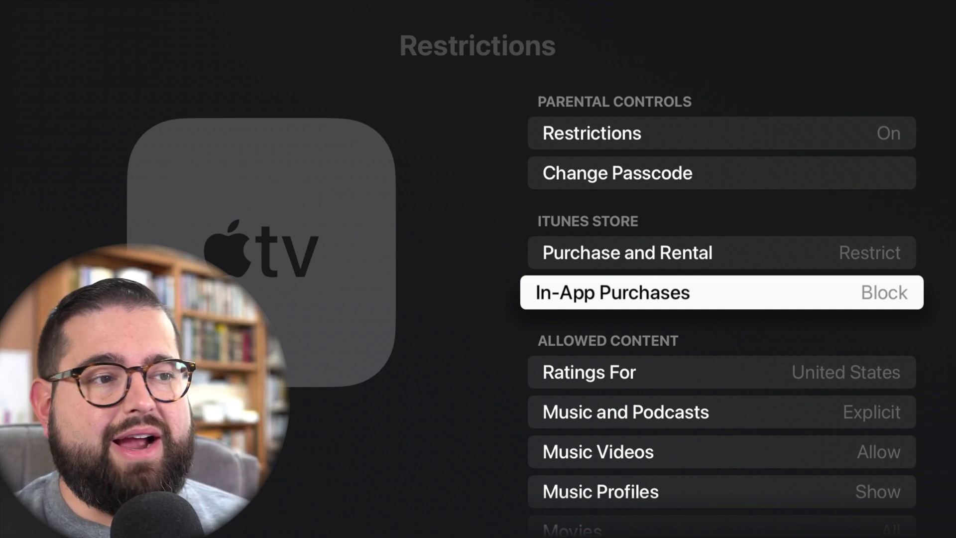
Set Music and Podcasts to Clean, Music Videos to Block and Music Profiles to Hide.
key("Down")
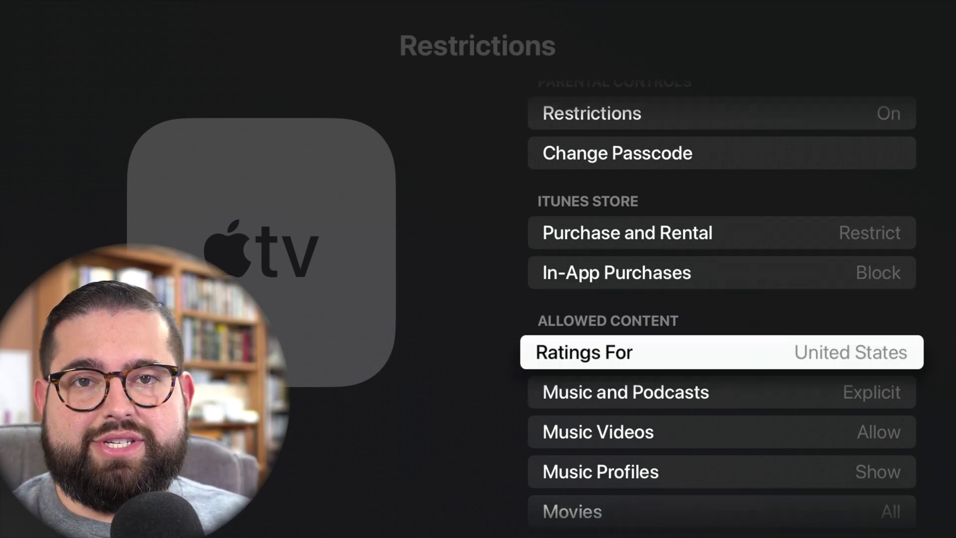
key("Down")
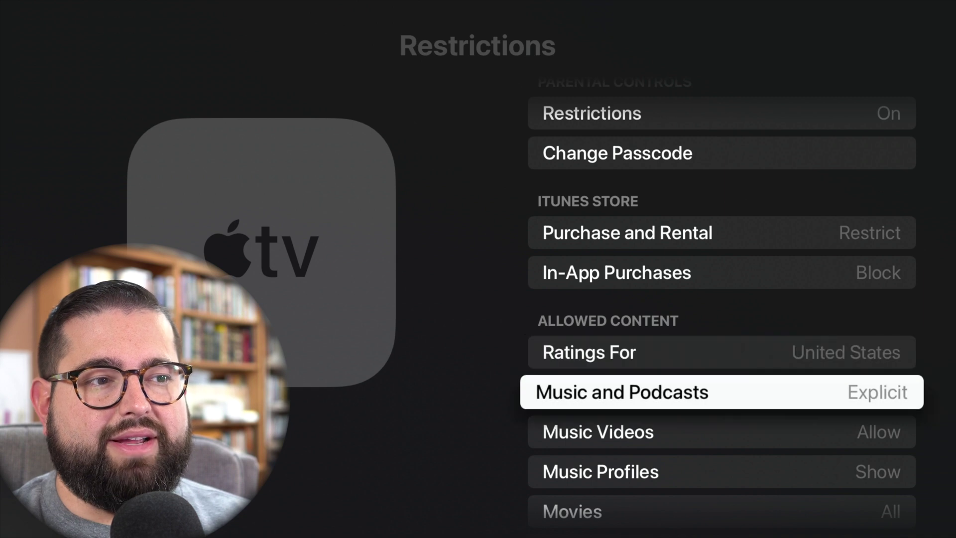
key("Return")
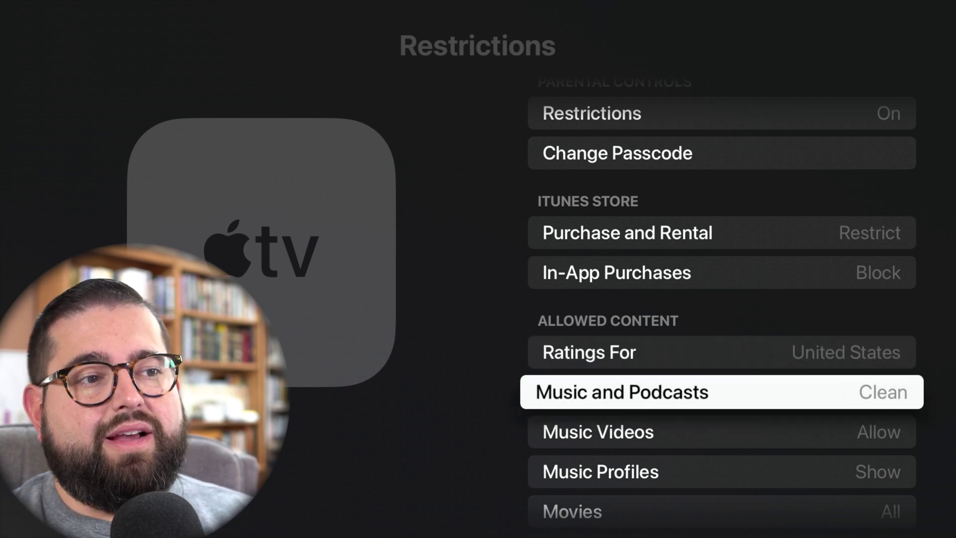
key("Down")
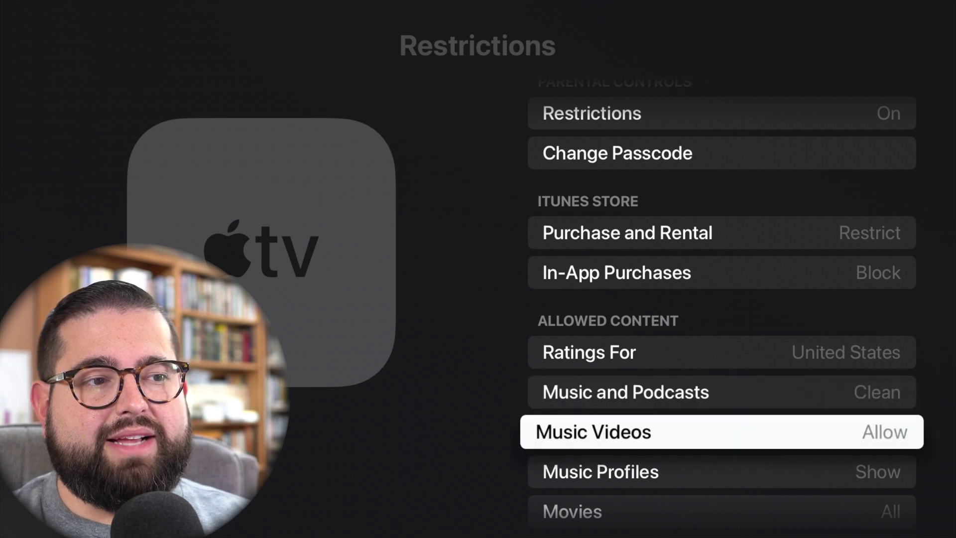
key("Return")
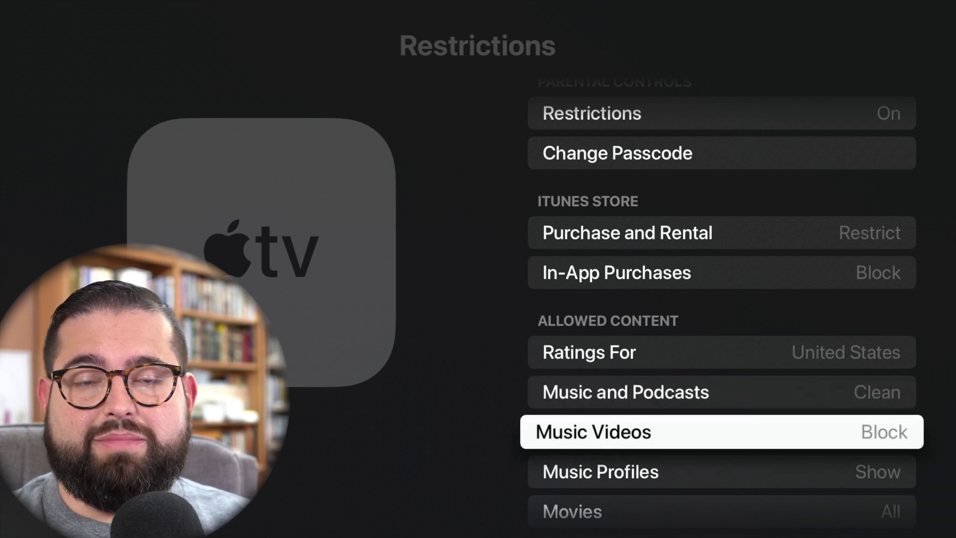
key("Down")
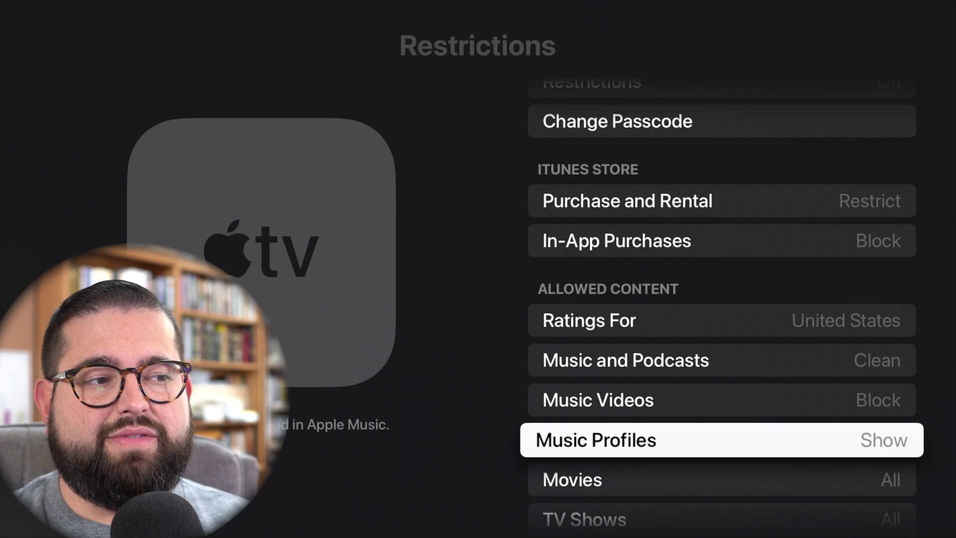
key("Return")
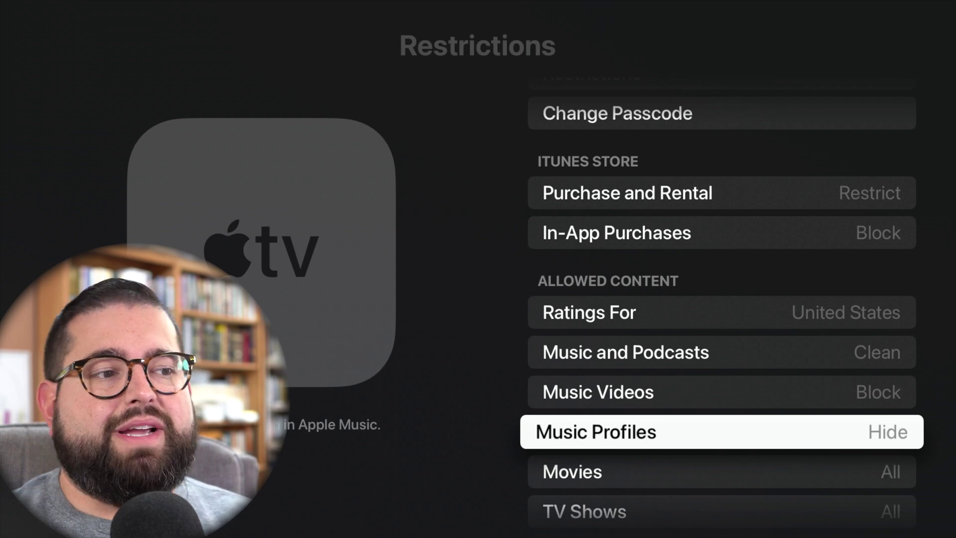
Bring up the Movies rating choices in Allowed Content.
key("Down")
key("Down")
key("Down")
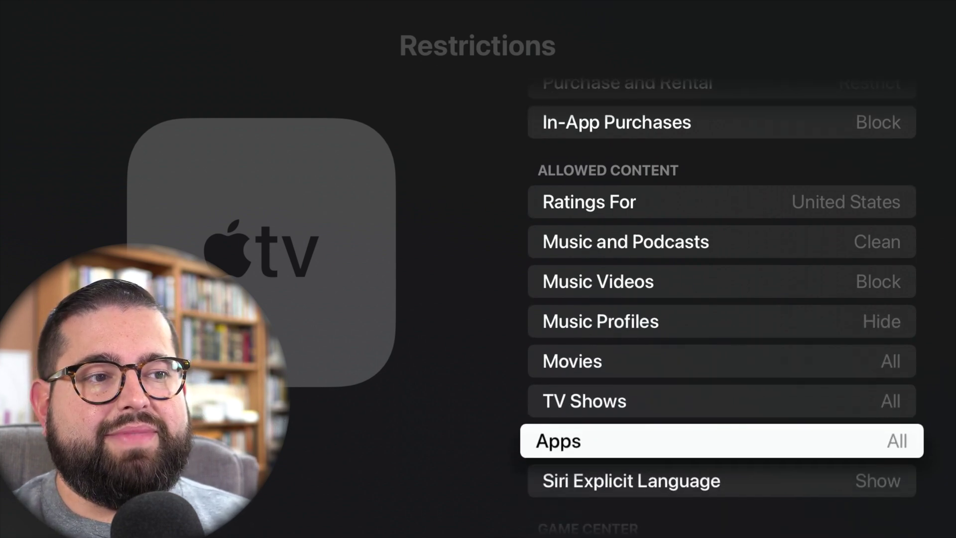
key("Up")
key("Up")
key("Return")
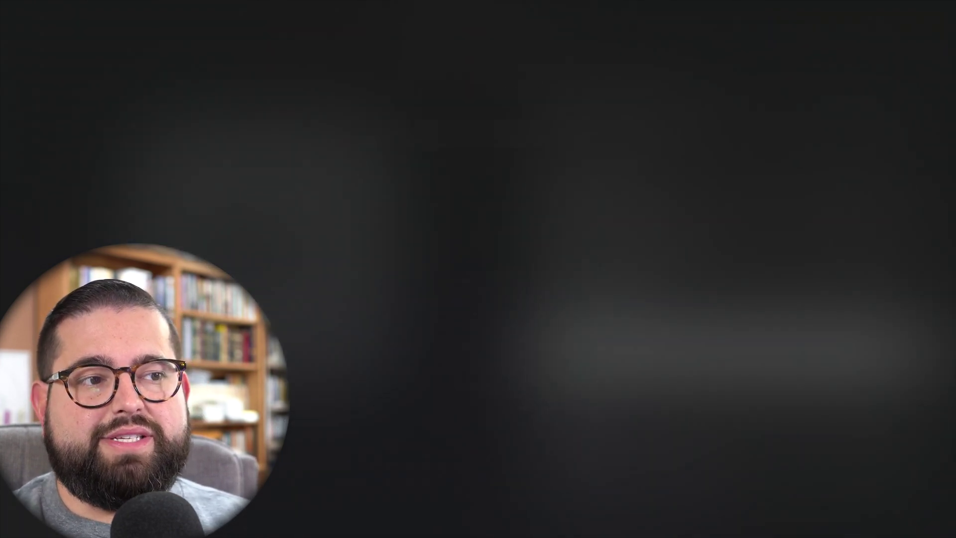
Limit Movies to PG and bring up the TV Shows rating list.
key("Down")
key("Down")
key("Down")
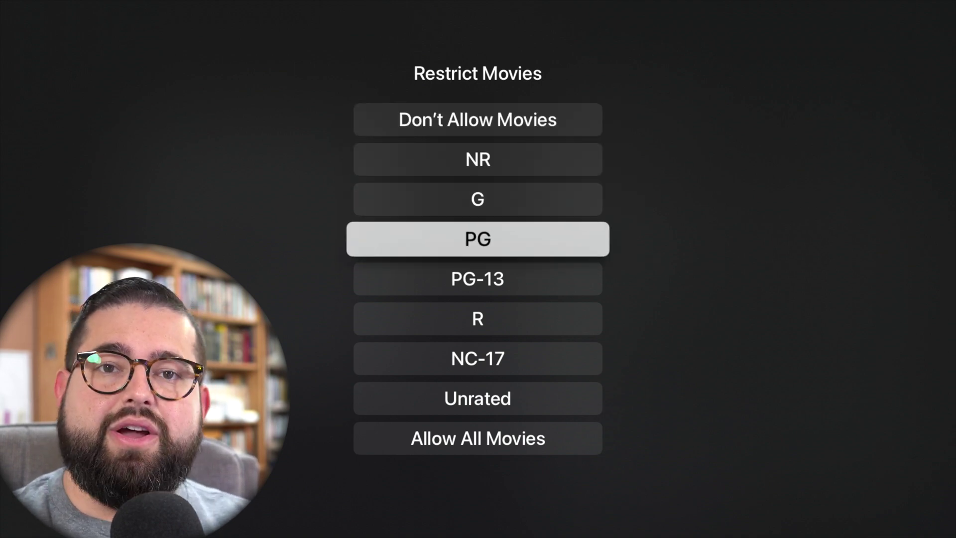
key("Return")
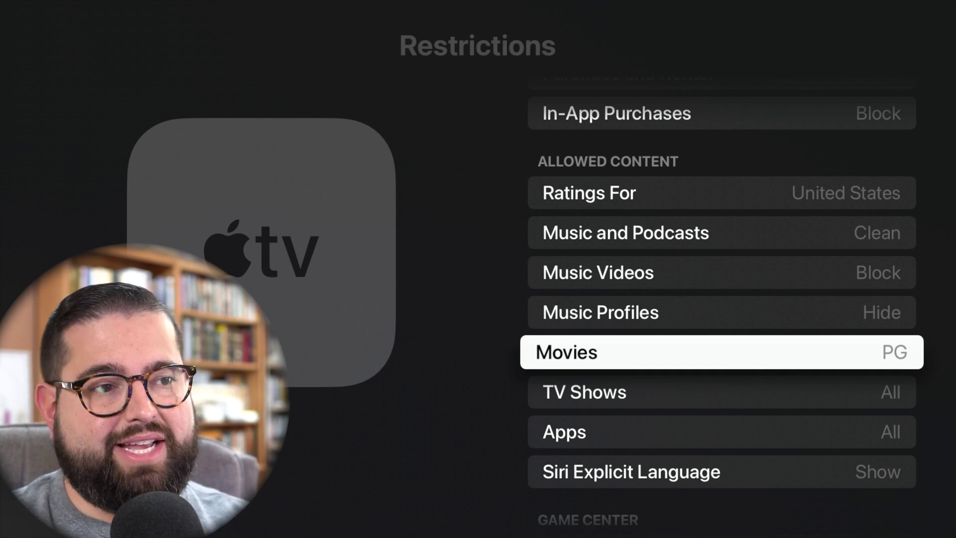
key("Down")
key("Return")
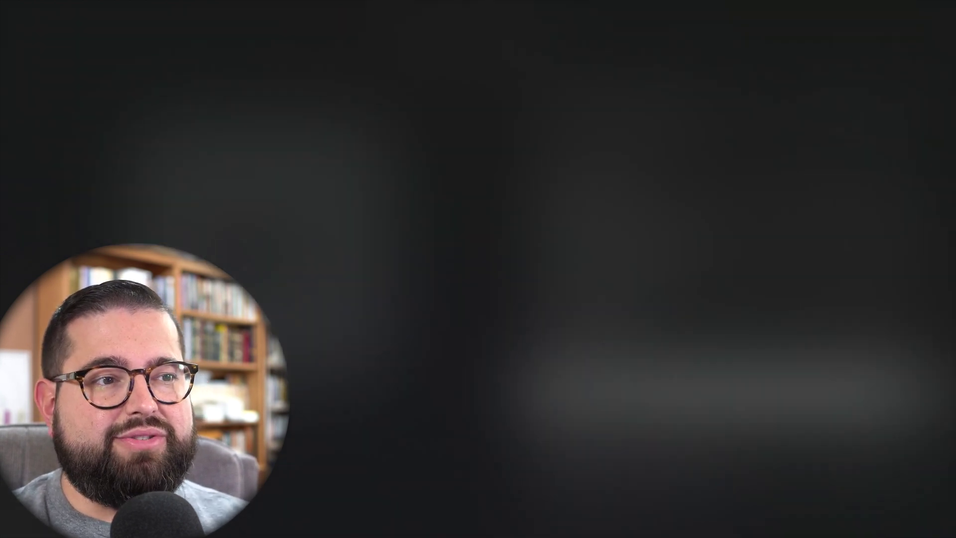
Limit TV Shows to the TV-14 rating.
key("Down")
key("Down")
key("Down")
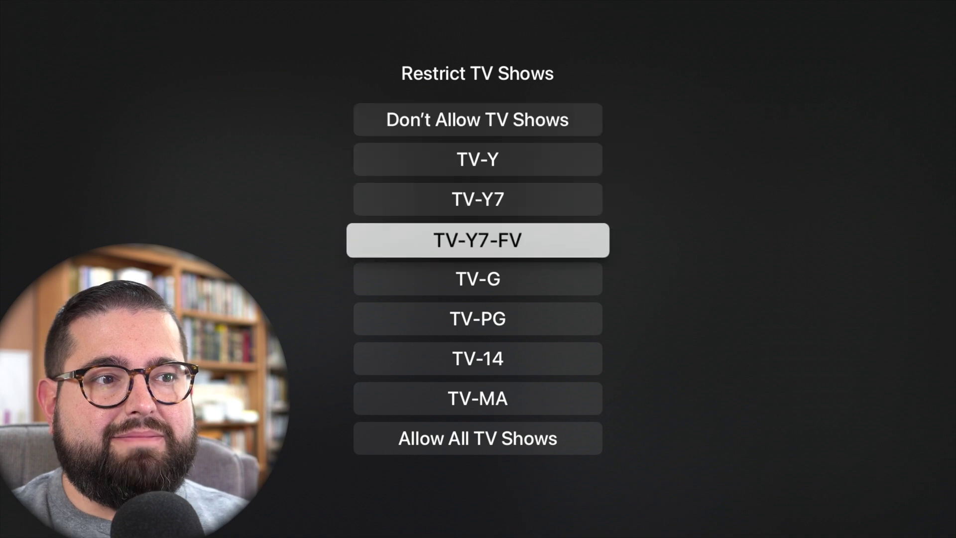
key("Down")
key("Down")
key("Down")
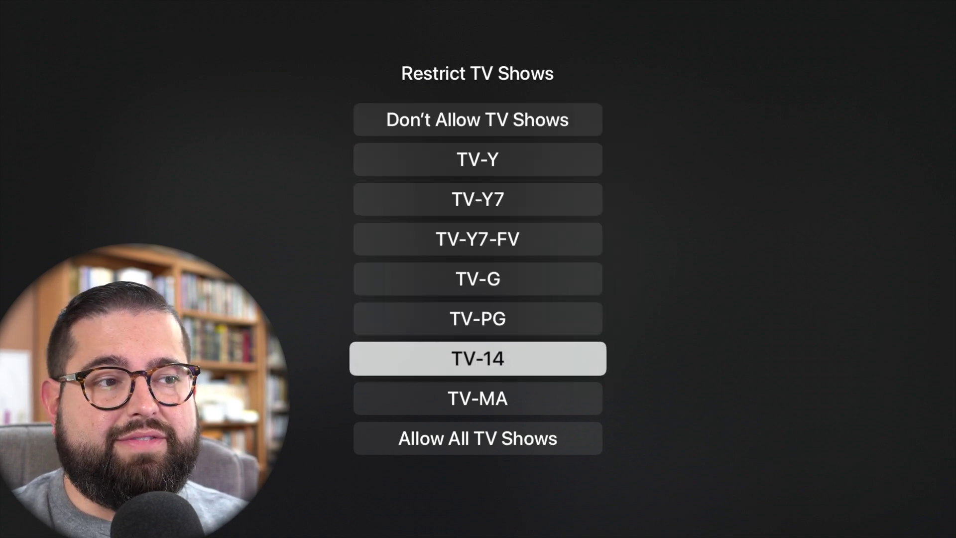
key("Return")
key("Down")
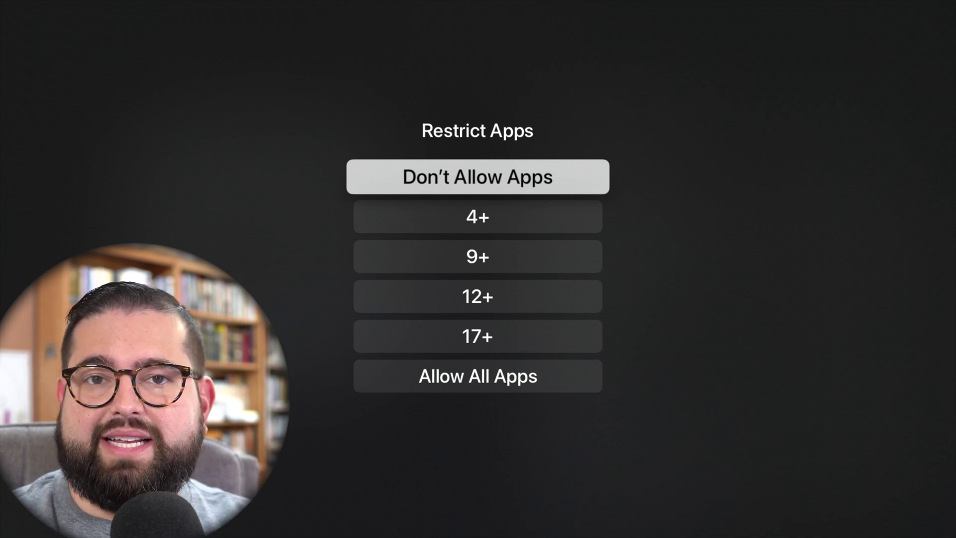
Limit Apps to the 12+ age rating.
key("Down")
key("Down")
key("Down")
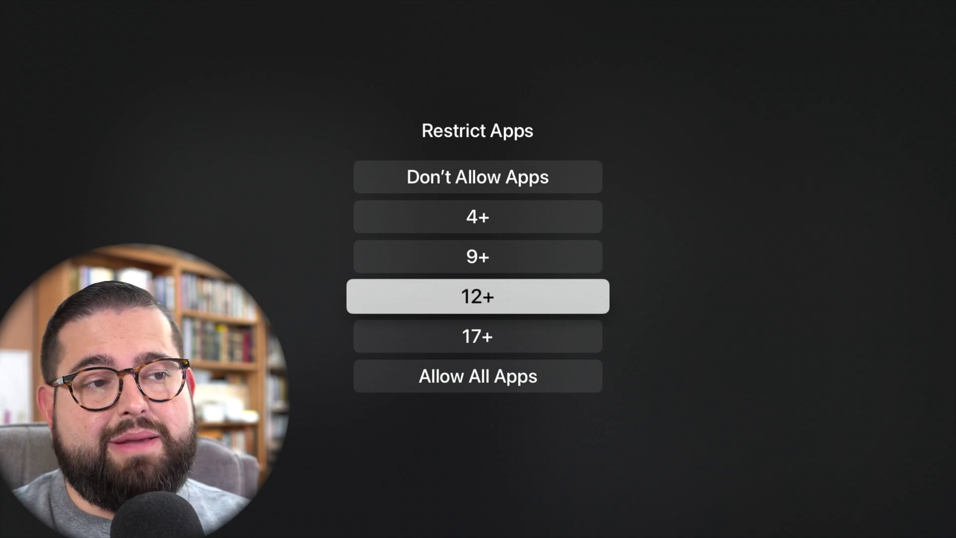
key("Up")
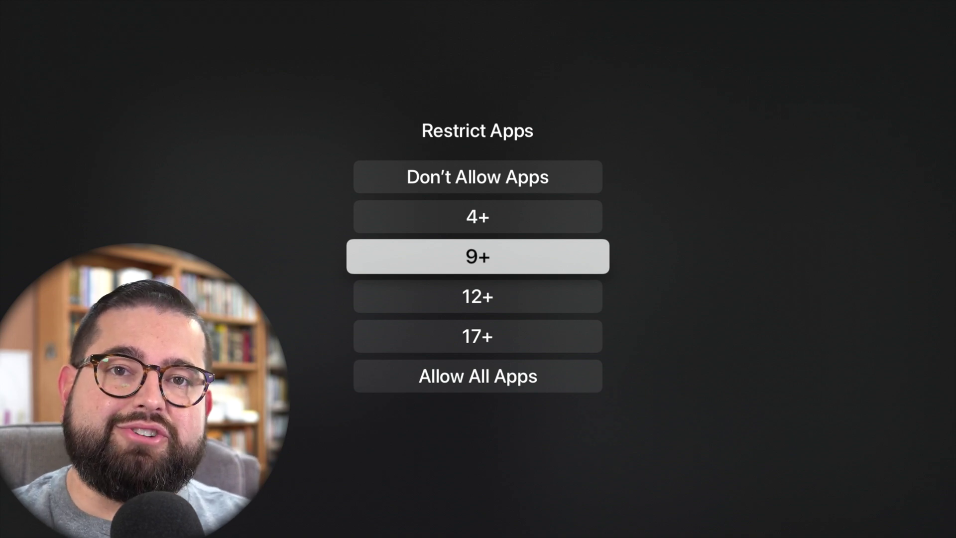
key("Down")
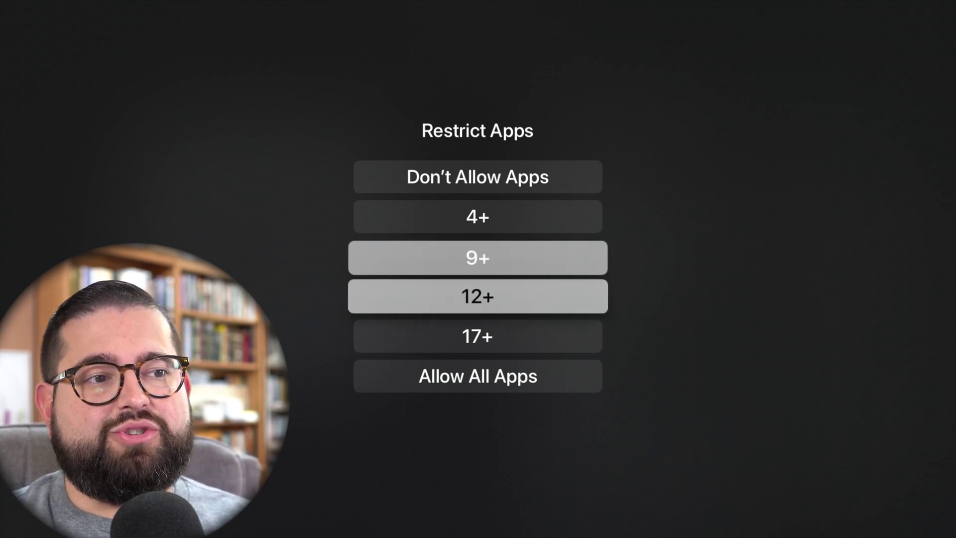
key("Return")
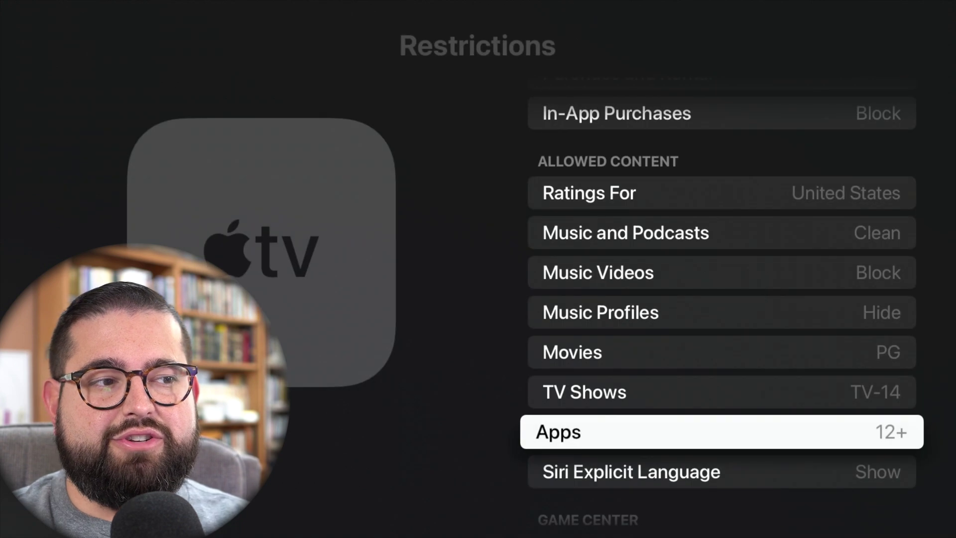
Switch Siri Explicit Language from Show to Hide.
key("Down")
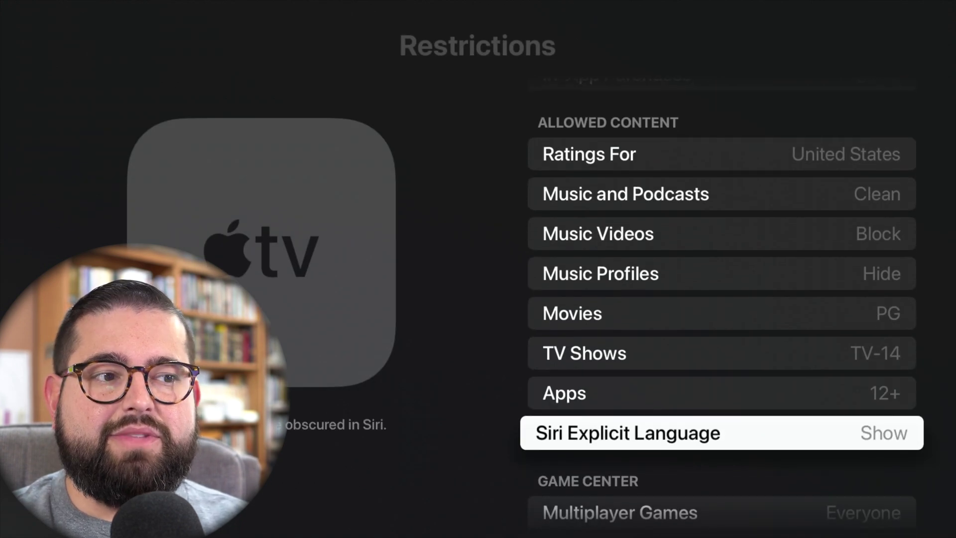
key("Return")
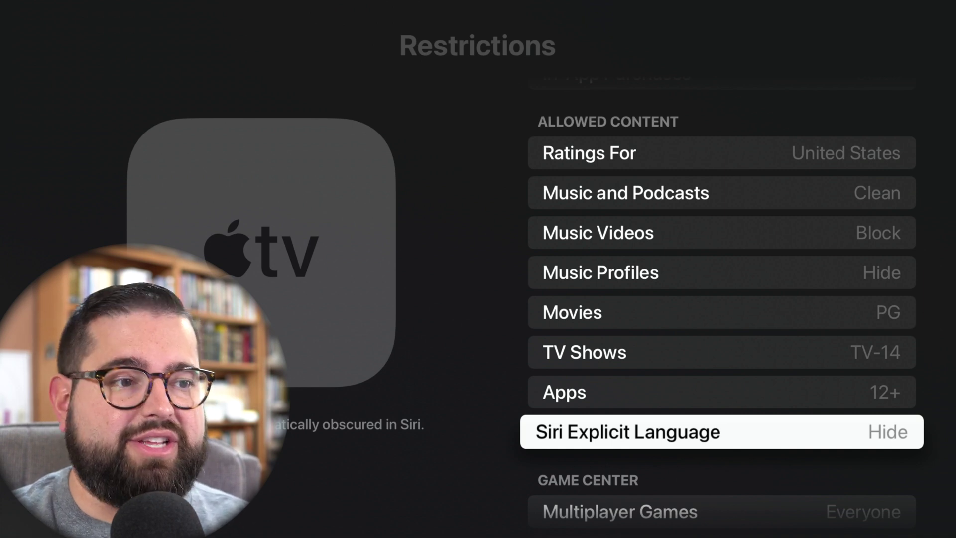
key("Down")
key("Down")
key("Down")
key("Down")
key("Down")
key("Down")
key("Down")
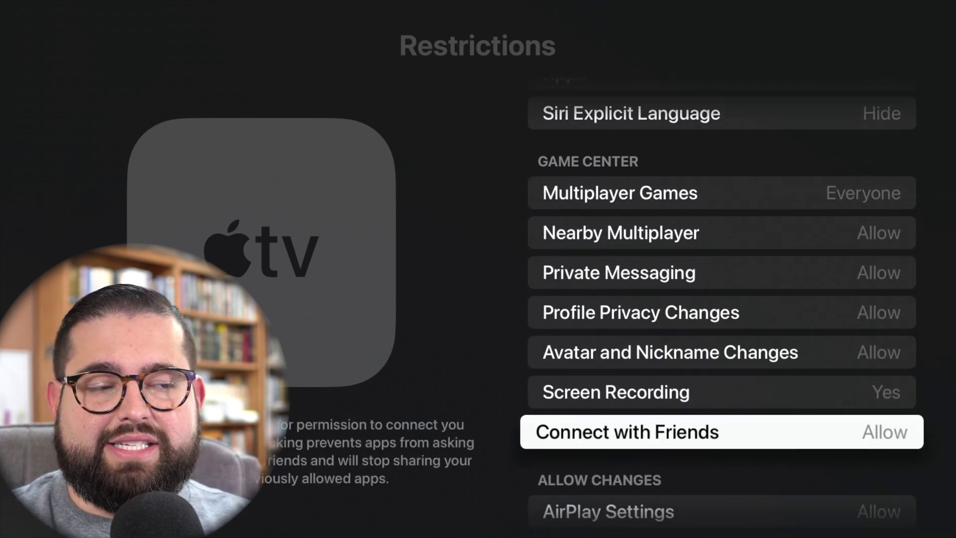
Set AirPlay Settings under Allow Changes to Restrict, leaving other options at Allow.
key("Down")
key("Down")
key("Down")
key("Down")
key("Down")
key("Up")
key("Up")
key("Up")
key("Up")
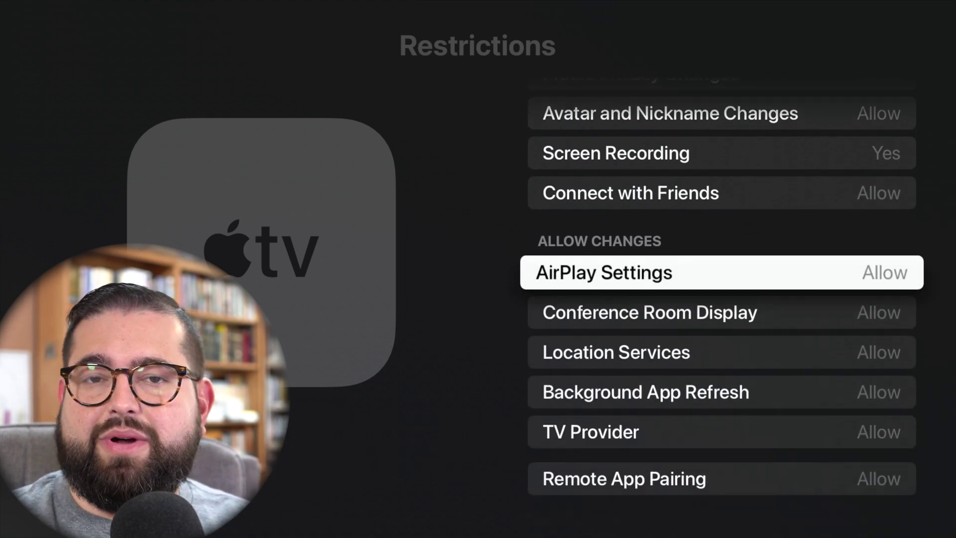
key("Return")
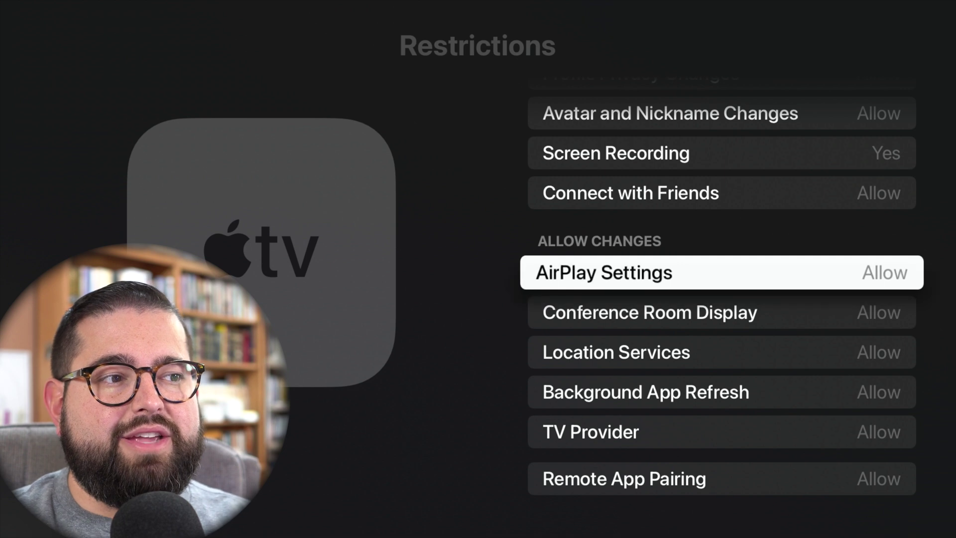
key("Down")
key("Down")
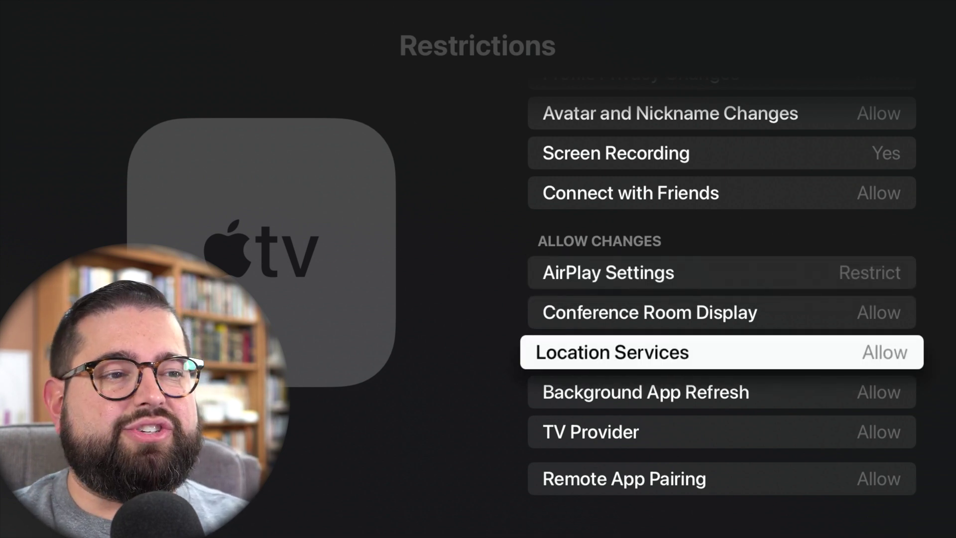
key("Down")
key("Down")
key("Down")
key("Up")
key("Up")
key("Up")
key("Up")
key("Up")
key("Up")
key("Up")
key("Up")
key("Up")
key("Up")
key("Up")
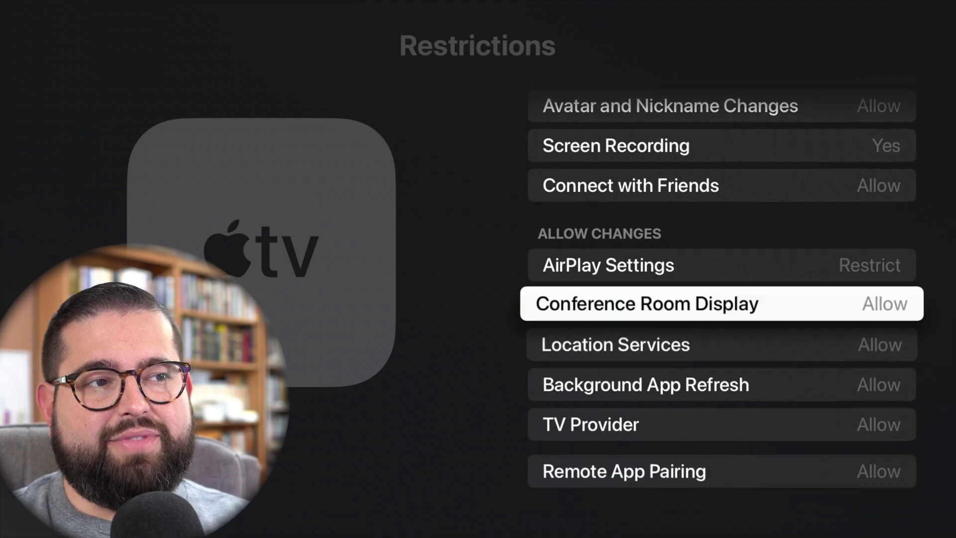
key("Up")
key("Up")
key("Up")
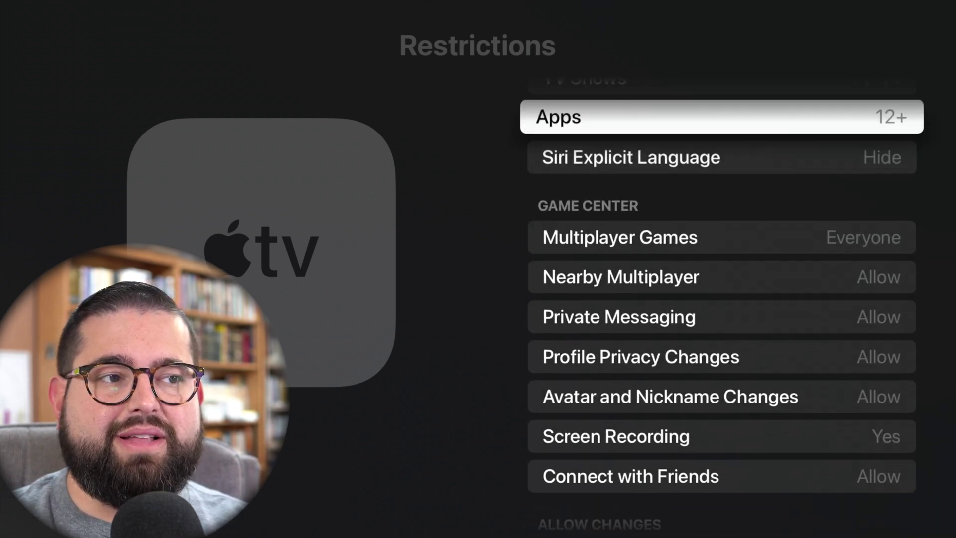
Review the Apps and Movies/TV Shows rating limits under Restrictions.
key("Up")
key("Down")
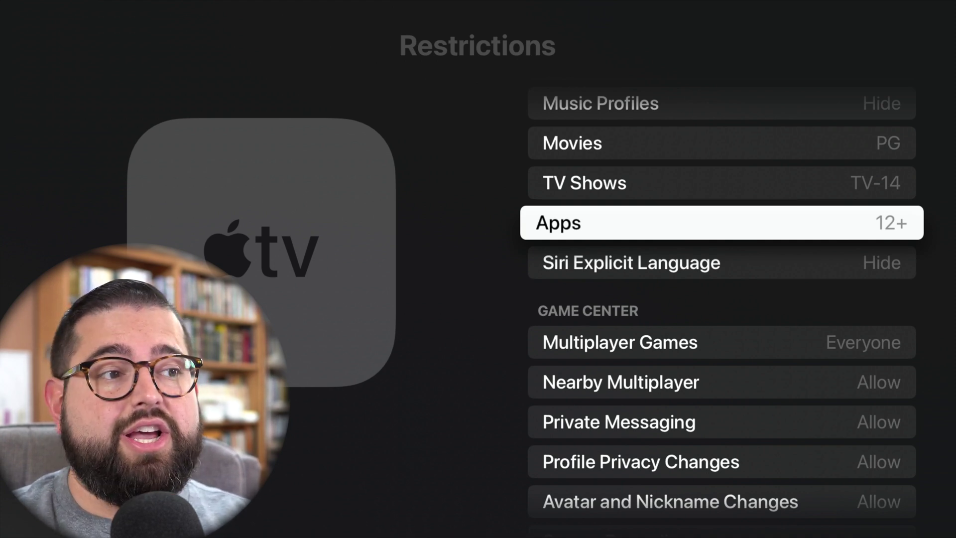
key("Up")
key("Up")
key("Up")
key("Down")
key("Down")
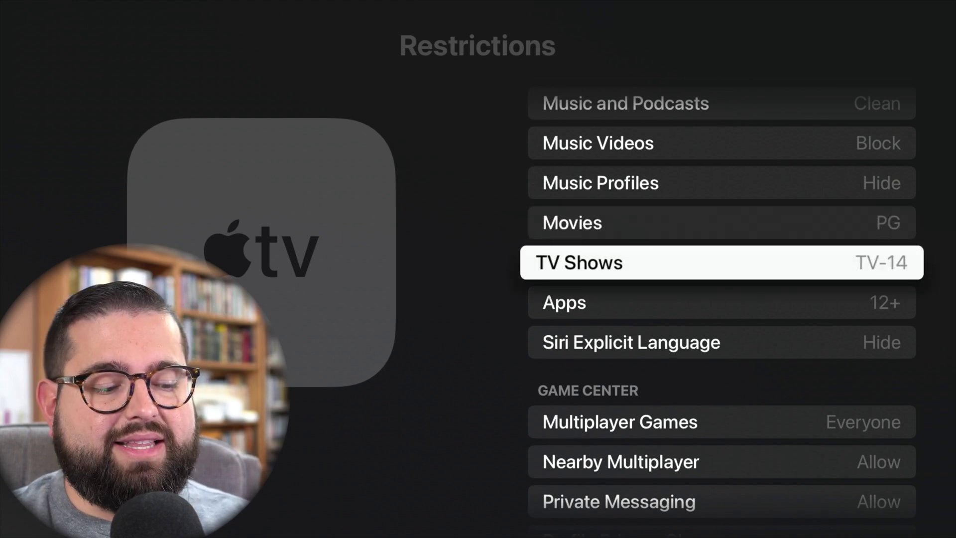
Leave Settings with Restrictions still On and return to the home screen app grid.
key("Escape")
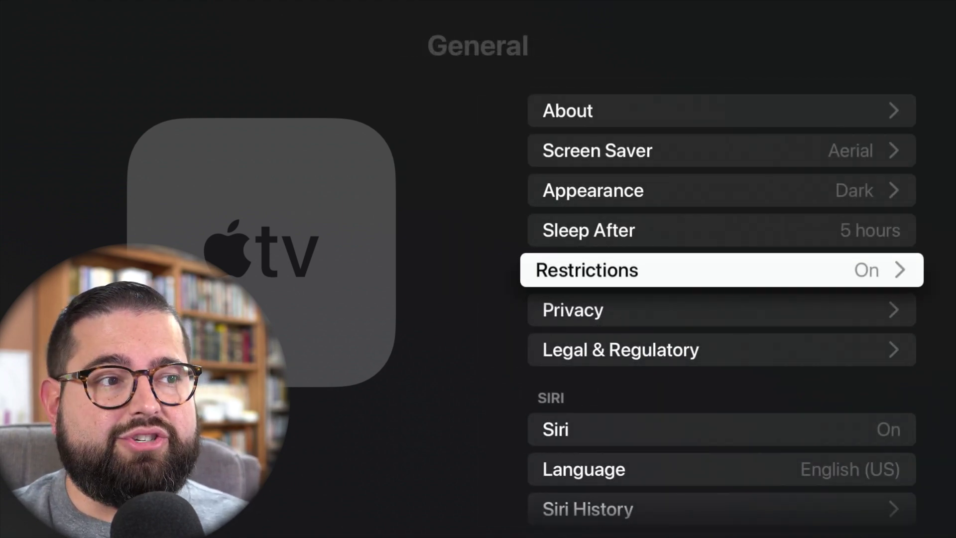
key("Escape")
key("Escape")
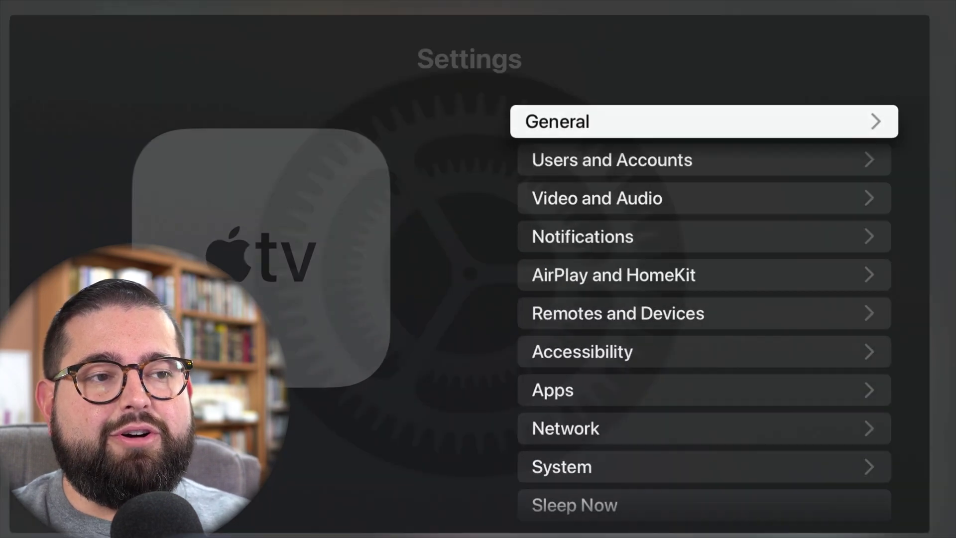
key("Up")
key("Down")
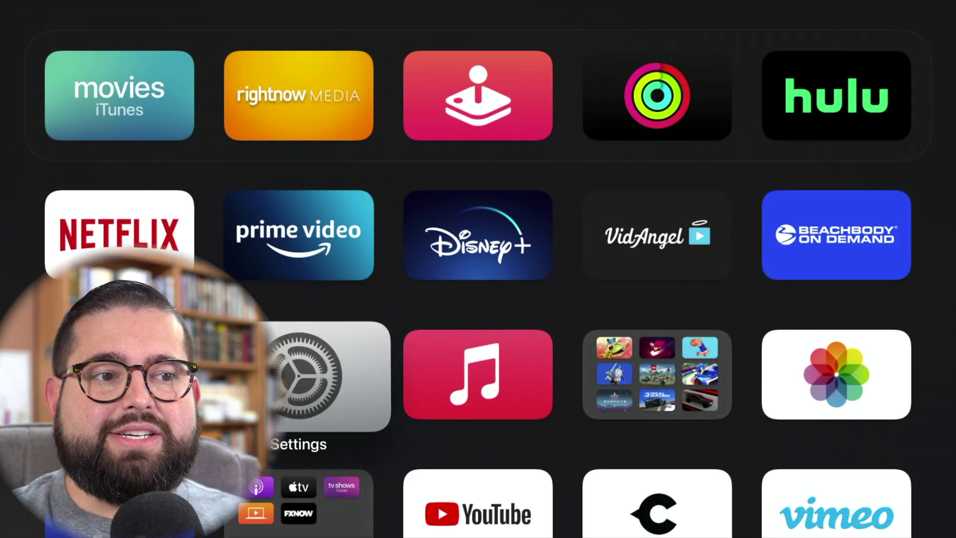
Try opening the YouTube app, which now brings up the Enter Passcode prompt.
key("Down")
key("Right")
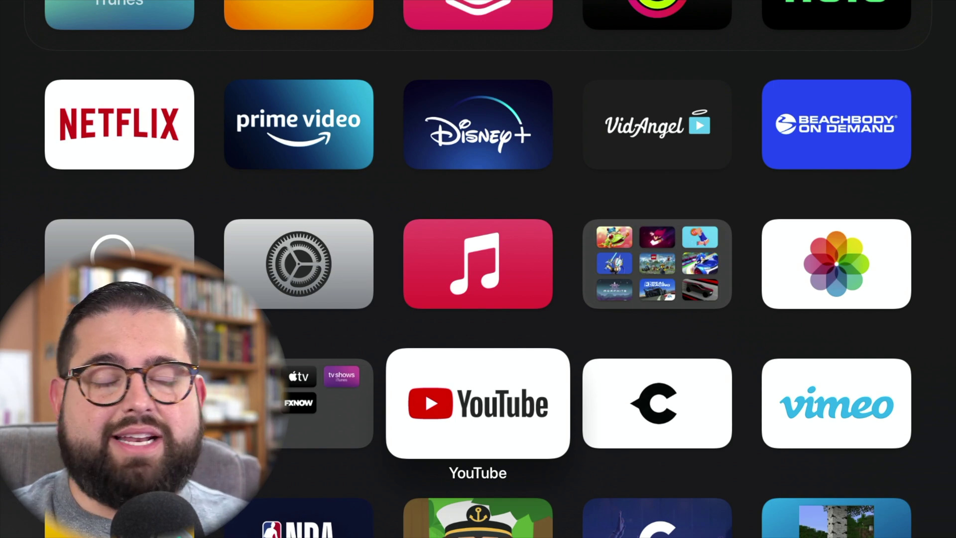
key("Return")
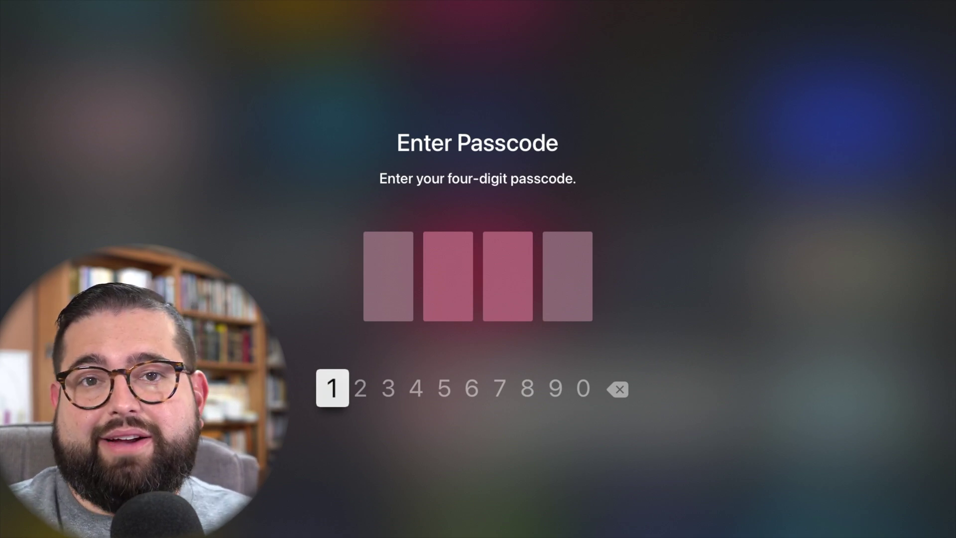
Enter the four-digit Restrictions passcode to unlock and launch YouTube.
left_click(416, 388)
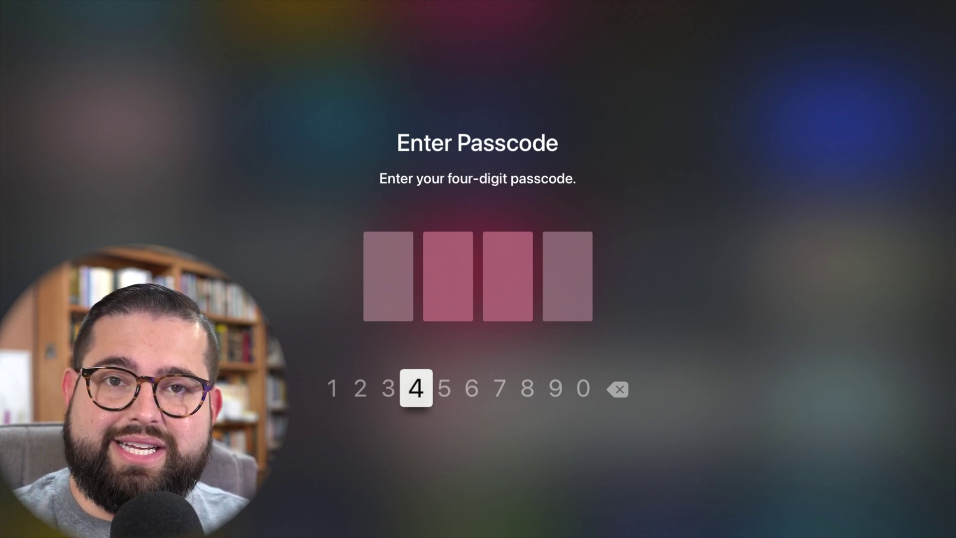
left_click(555, 387)
left_click(583, 387)
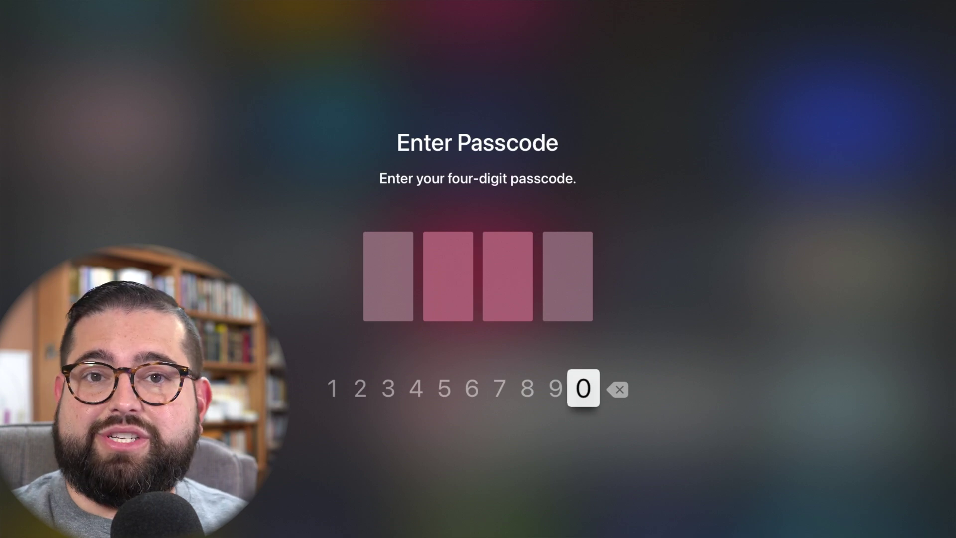
left_click(582, 388)
left_click(582, 387)
left_click(583, 388)
left_click(583, 387)
key("Return")
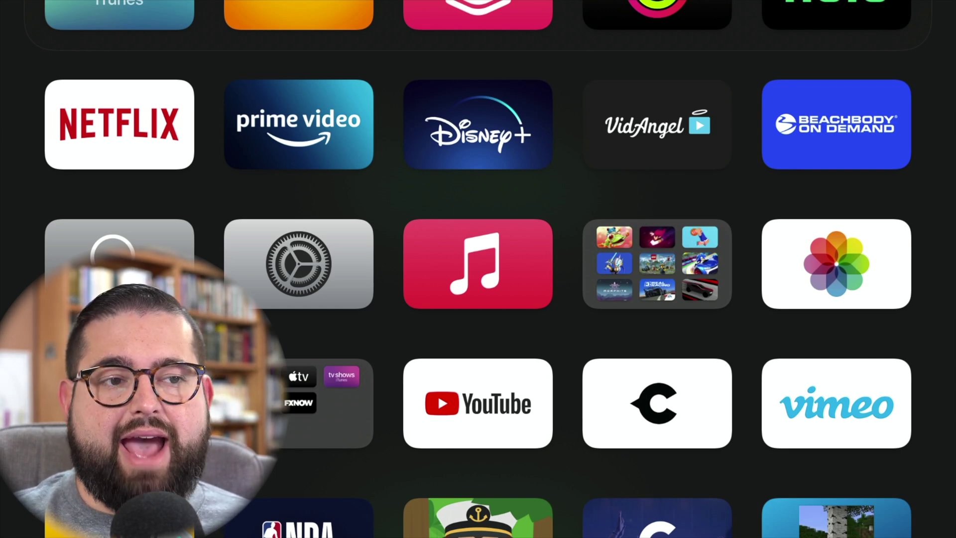
Open the App Store, browse the streaming apps row and view Disney+'s age rating.
key("Return")
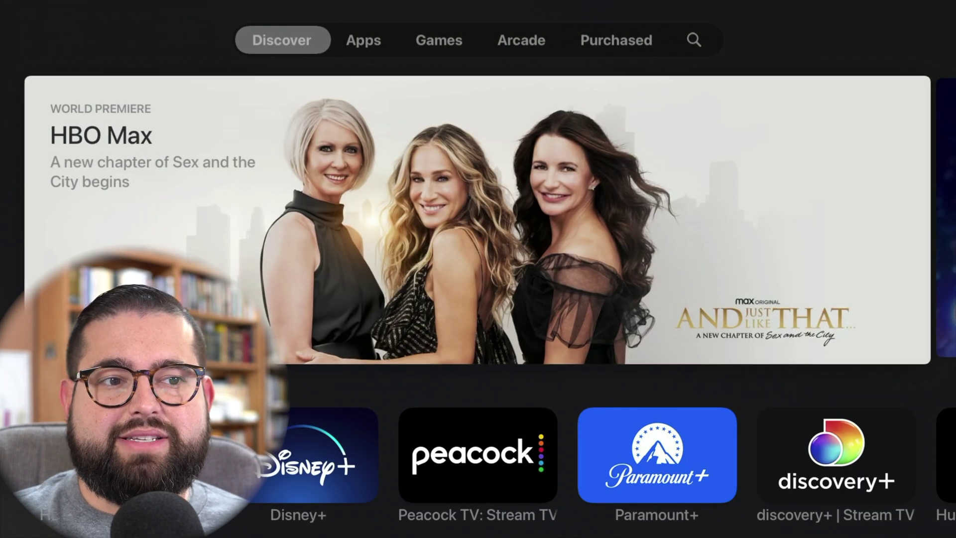
key("Down")
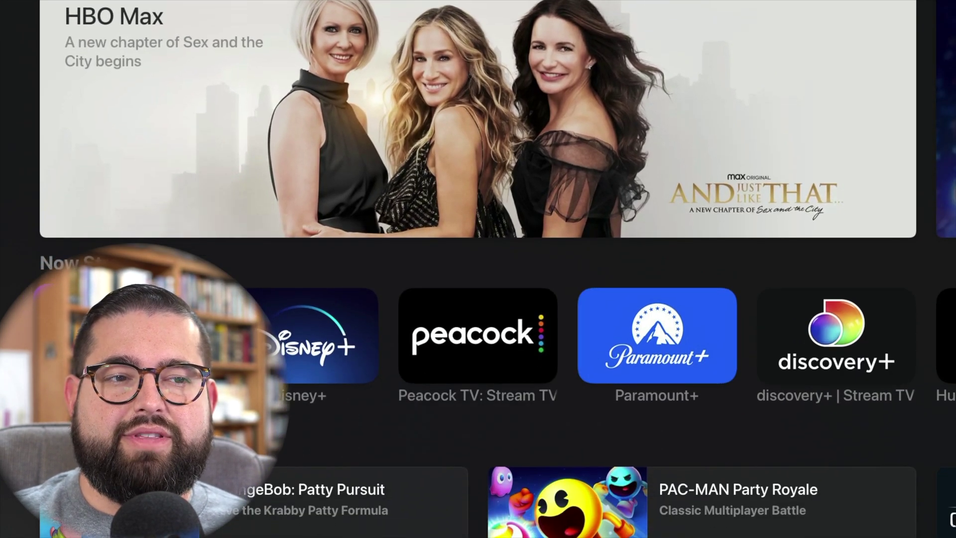
key("Return")
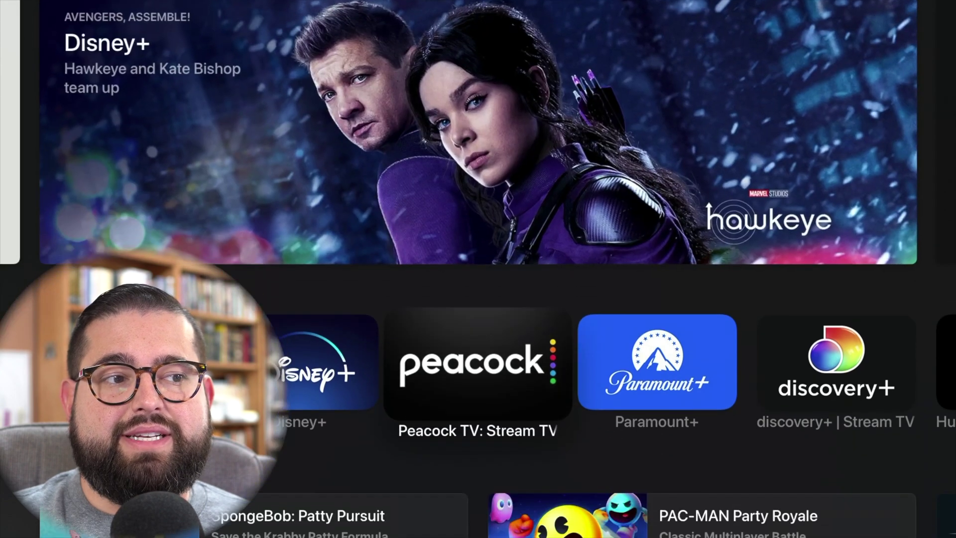
key("Left")
key("Left")
key("Right")
key("Left")
key("Return")
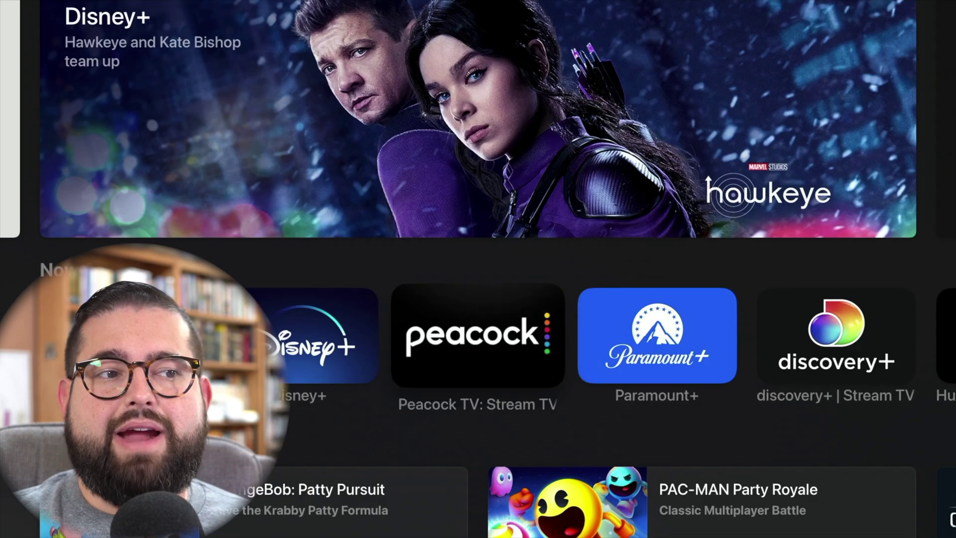
Check the age ratings of Peacock, discovery+ and Paramount+ (12+, Entertainment).
key("Return")
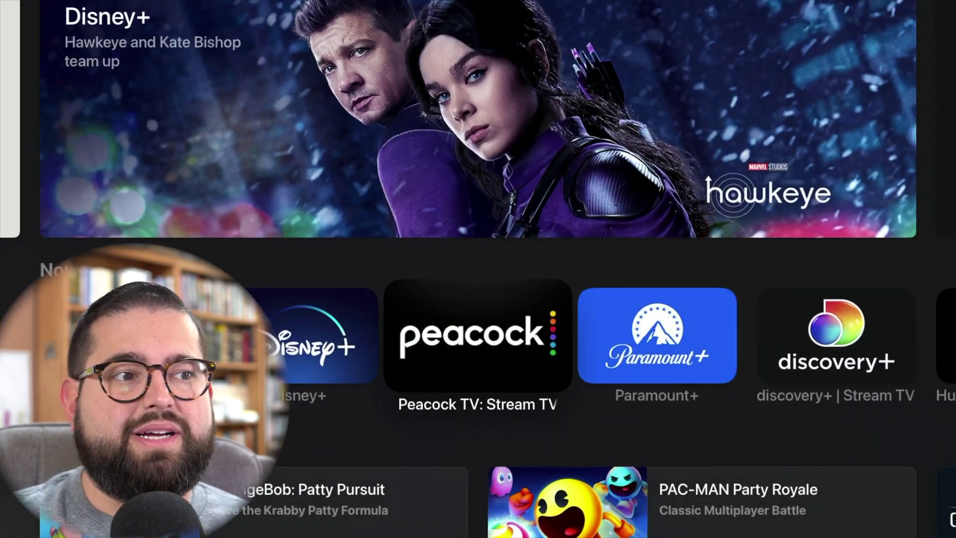
key("Right")
key("Right")
key("Return")
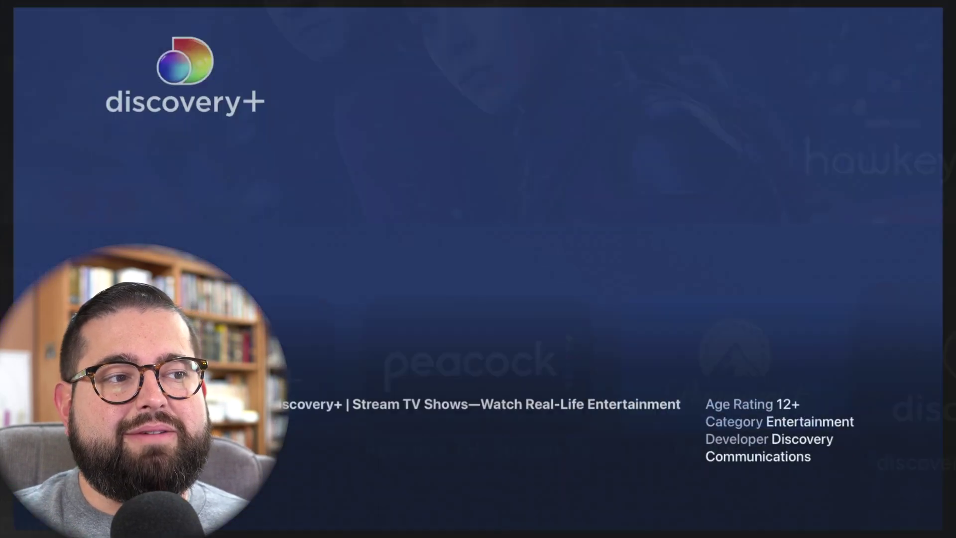
key("Escape")
key("Left")
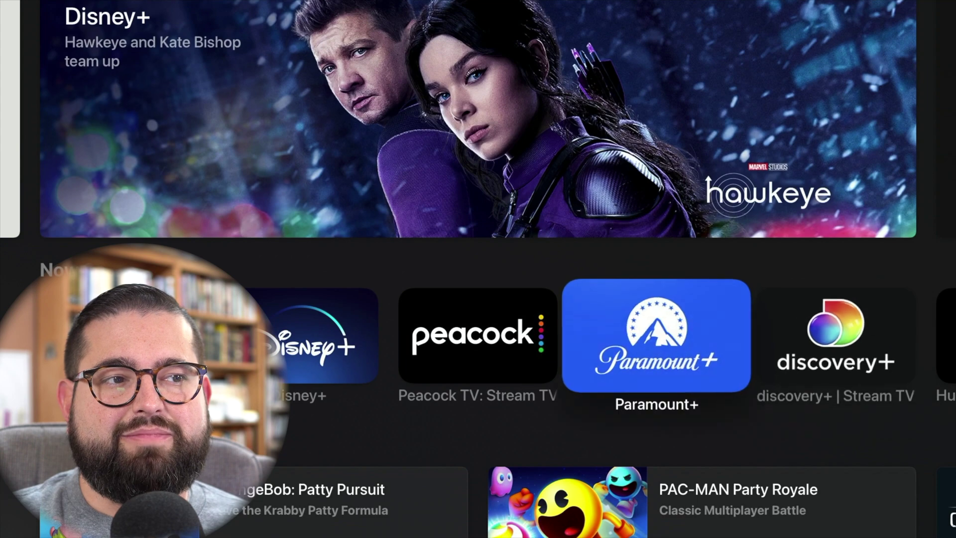
key("Return")
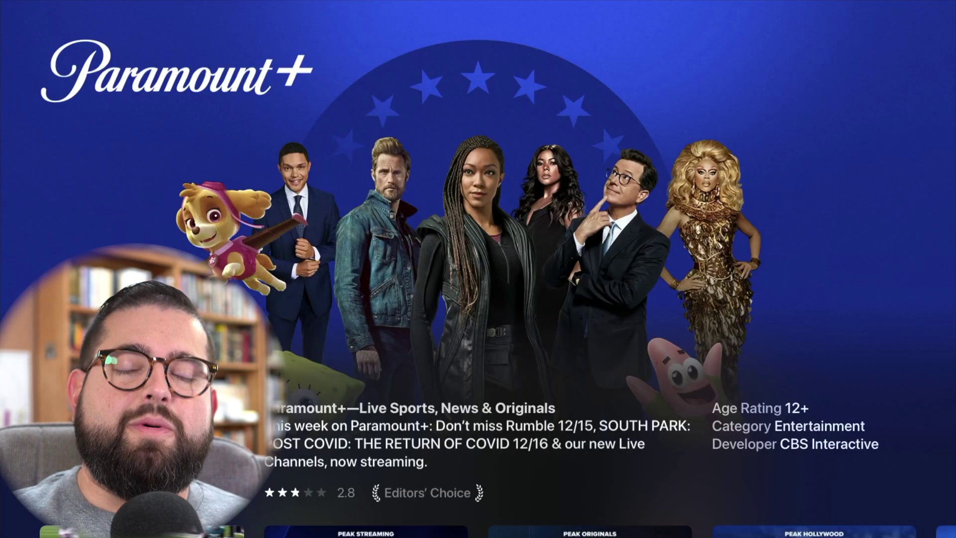
key("Escape")
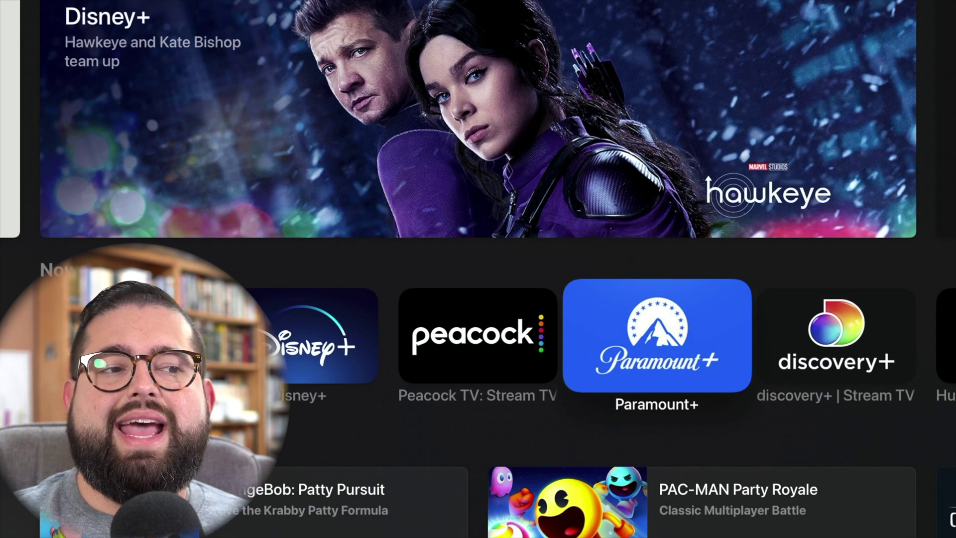